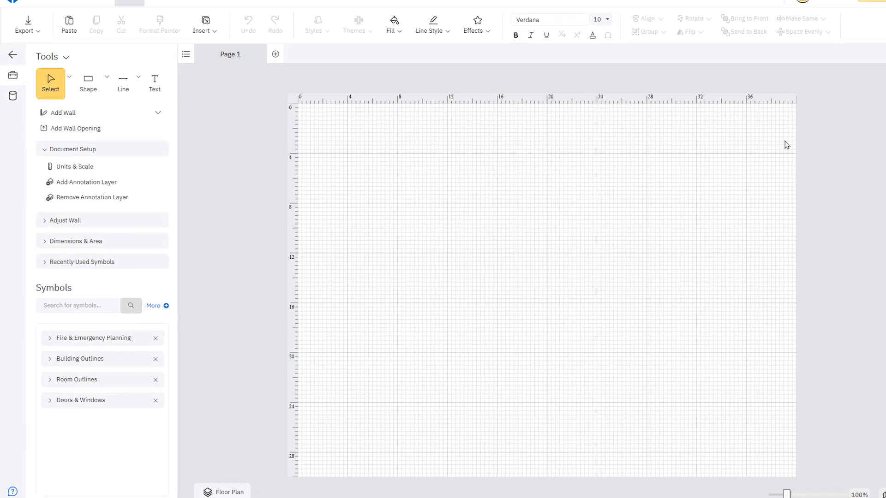
- Expand the Doors & Windows, Room Outlines, Building Outlines and Fire & Emergency Planning symbol libraries
left_click(53, 386)
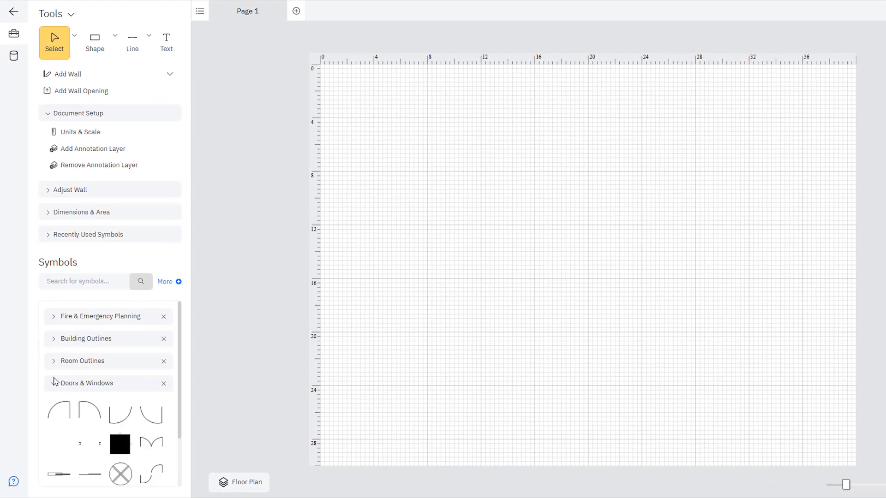
left_click(53, 362)
left_click(53, 340)
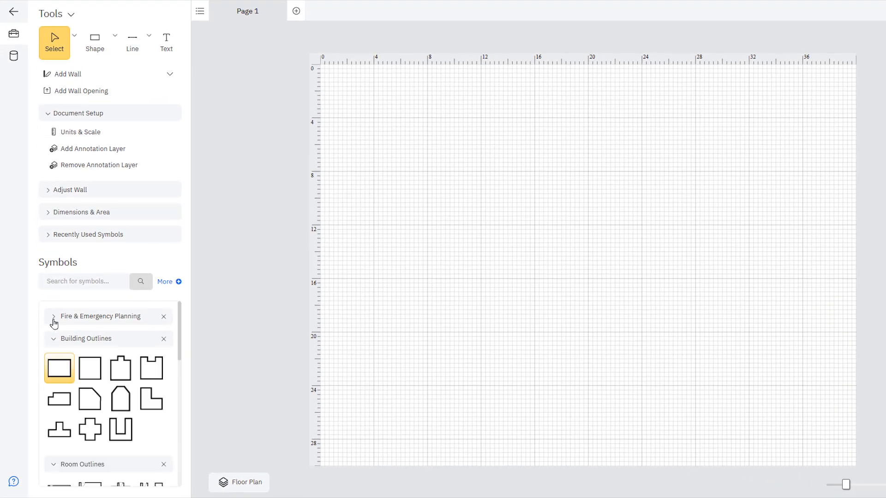
left_click(54, 318)
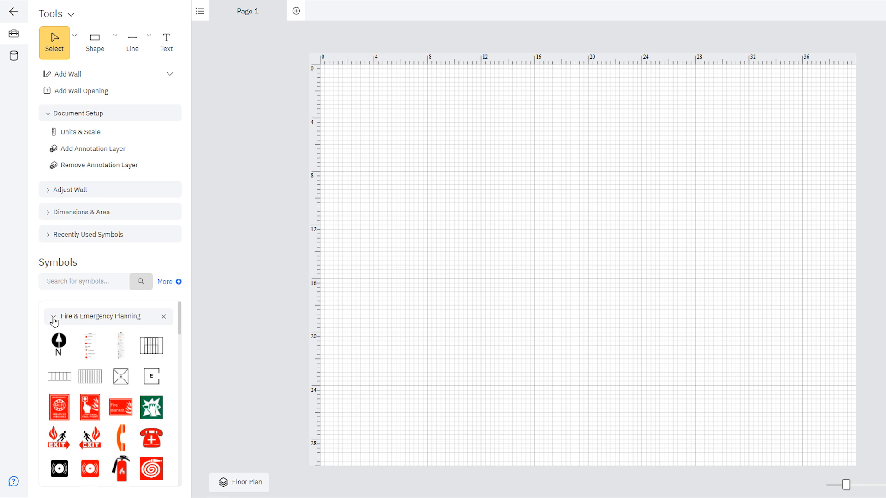
- Draw a closed rectangular outline of four walls, about 24' wide and 20' high, with Add Wall
left_click(133, 81)
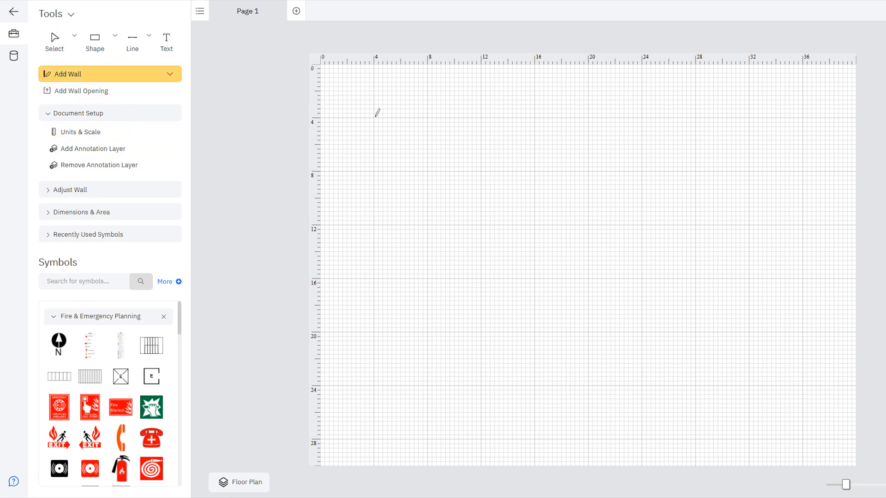
mouse_move(378, 113)
left_mouse_down()
mouse_move(701, 105)
mouse_move(683, 349)
mouse_move(697, 393)
mouse_move(698, 383)
mouse_move(556, 374)
mouse_move(377, 380)
mouse_move(367, 259)
mouse_move(379, 113)
left_mouse_up()
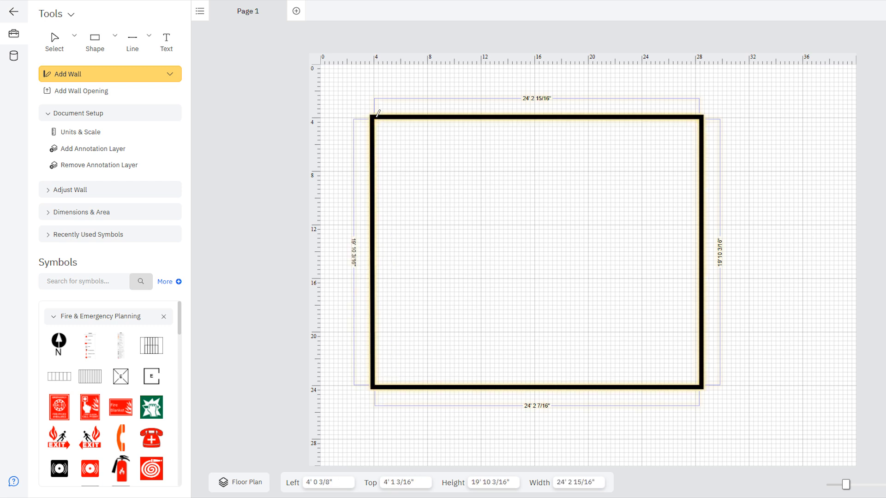
key("Escape")
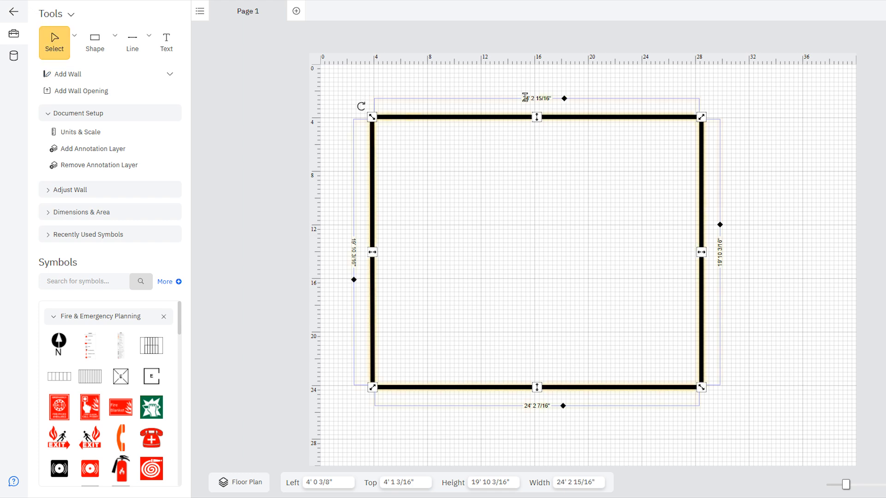
- Set the building outline's width to 35' and shift its upper and right walls slightly inward
left_click_drag(523, 97, 554, 106)
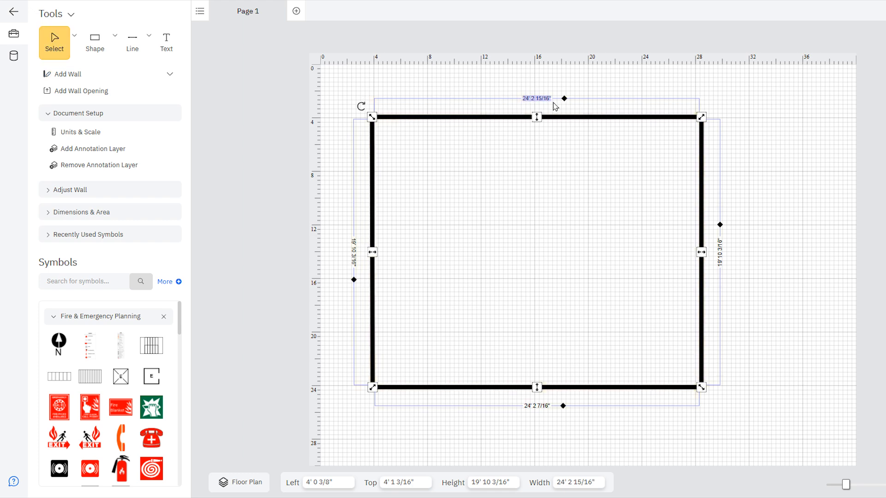
type("35'")
key("Return")
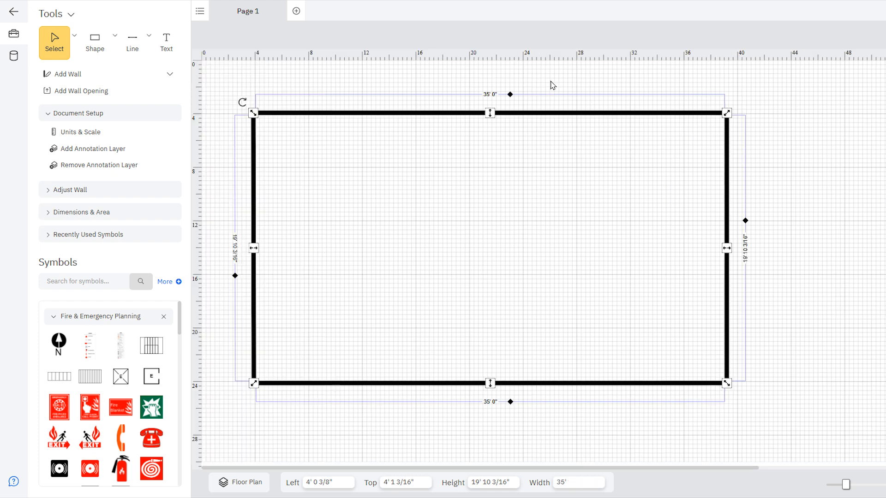
mouse_move(490, 111)
left_mouse_down()
mouse_move(491, 158)
mouse_move(490, 118)
left_mouse_up()
left_click_drag(726, 250, 677, 264)
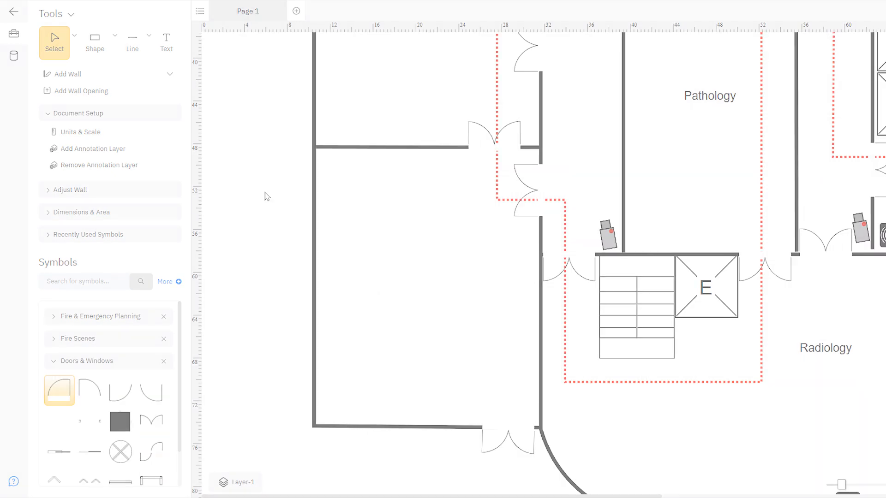
- Add a 4' wall opening in the horizontal wall between the two rooms west of Pathology
left_click(139, 95)
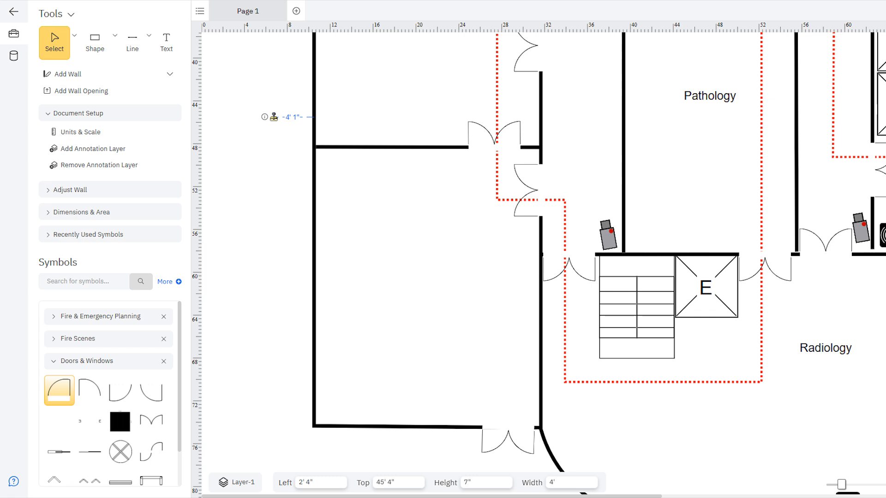
left_click(385, 147)
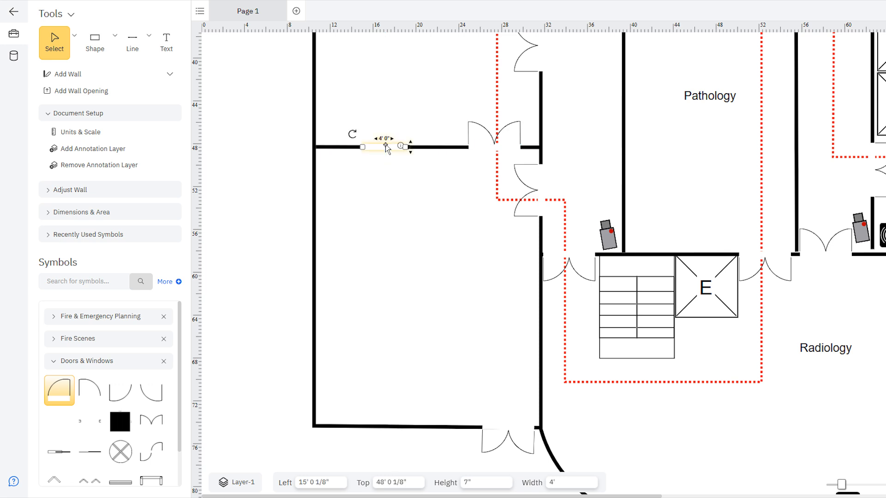
left_click(401, 191)
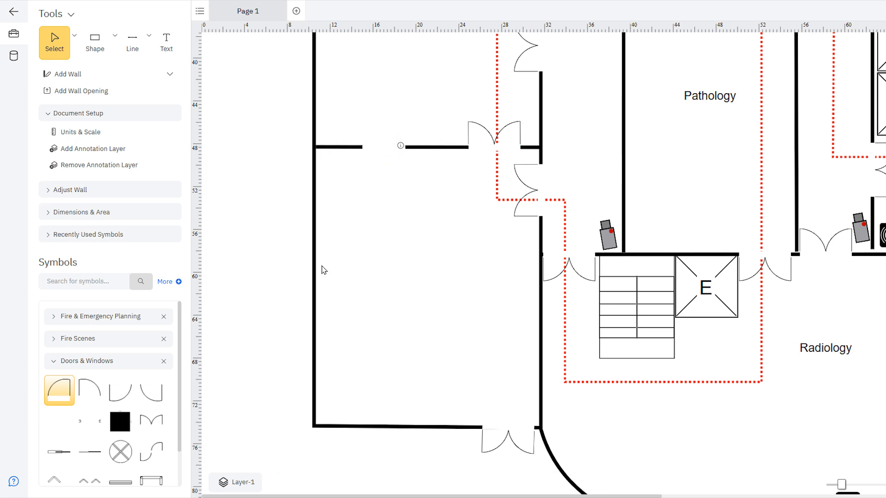
- Place a 60" double door in the lower-left room's west wall and a window in its south wall
left_click(151, 420)
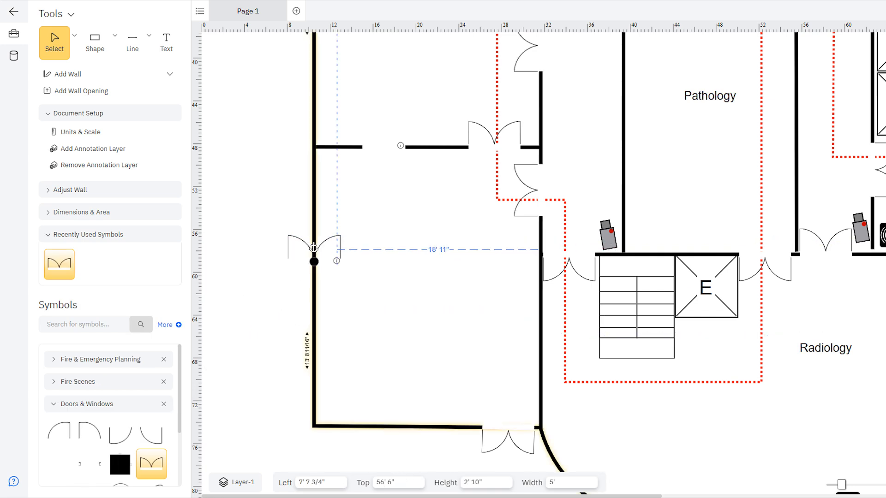
left_click(316, 216)
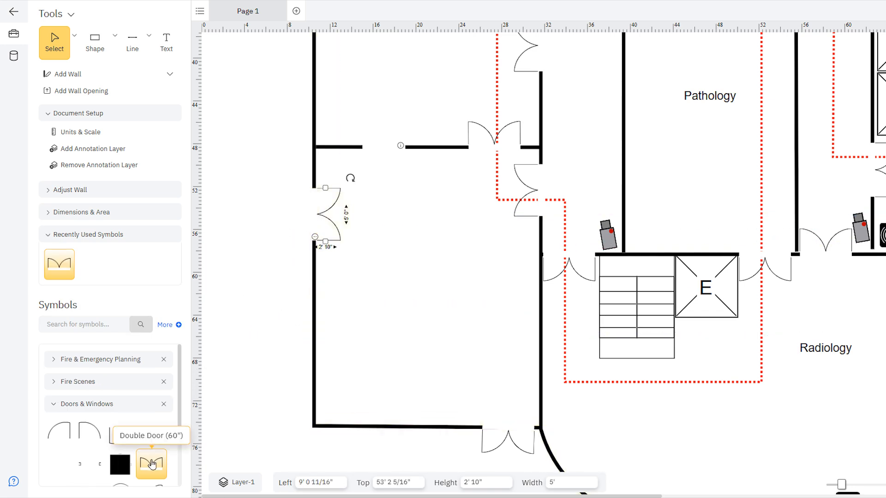
scroll(154, 462, "down", 1)
left_click(132, 471)
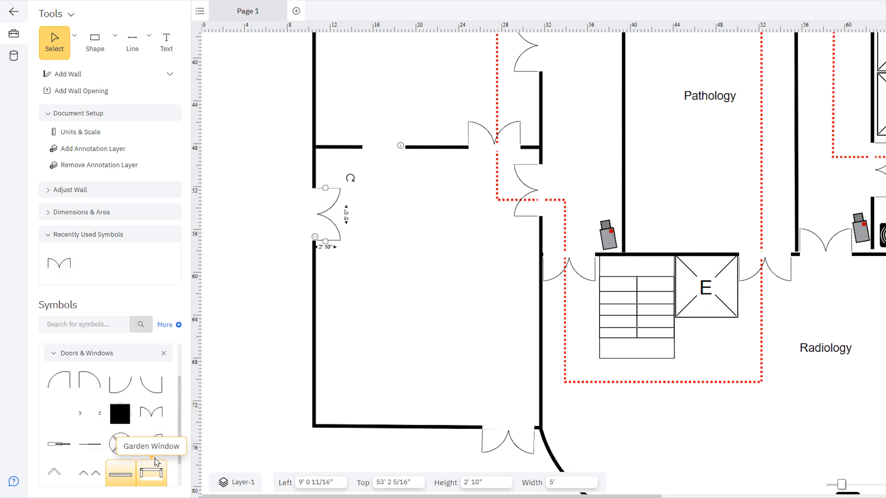
left_click(394, 429)
left_click_drag(380, 427, 355, 427)
- Rotate the double door in the west wall so that it swings outside the building
left_click(328, 219)
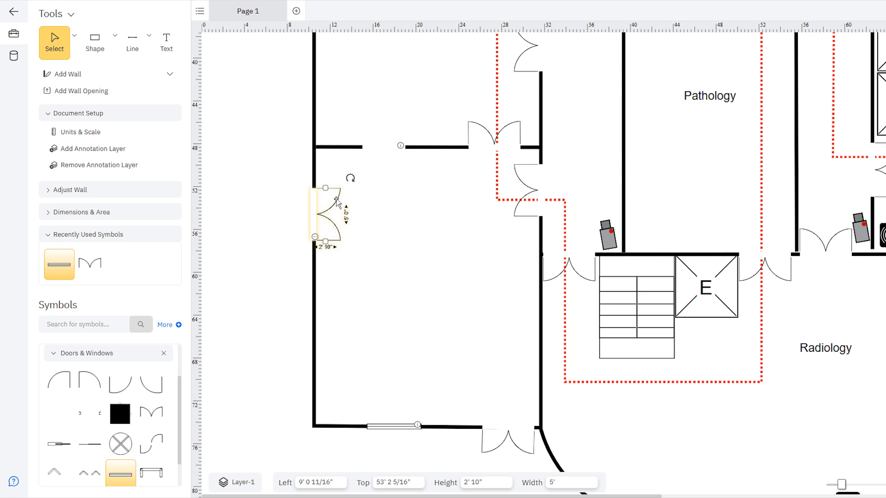
left_click_drag(349, 178, 299, 241)
left_click(234, 268)
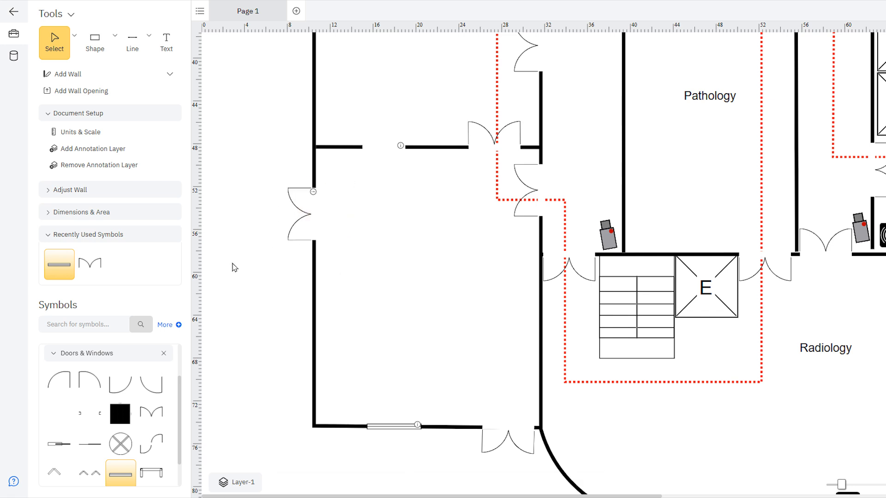
- Place a stairs symbol from Fire & Emergency Planning just below the new wall opening and rotate it
scroll(186, 406, "up", 2)
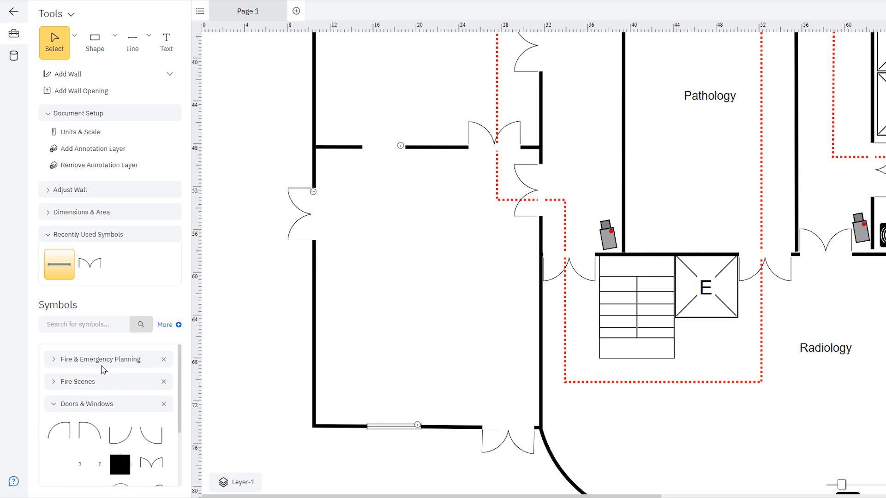
left_click(52, 365)
left_click_drag(151, 389, 383, 180)
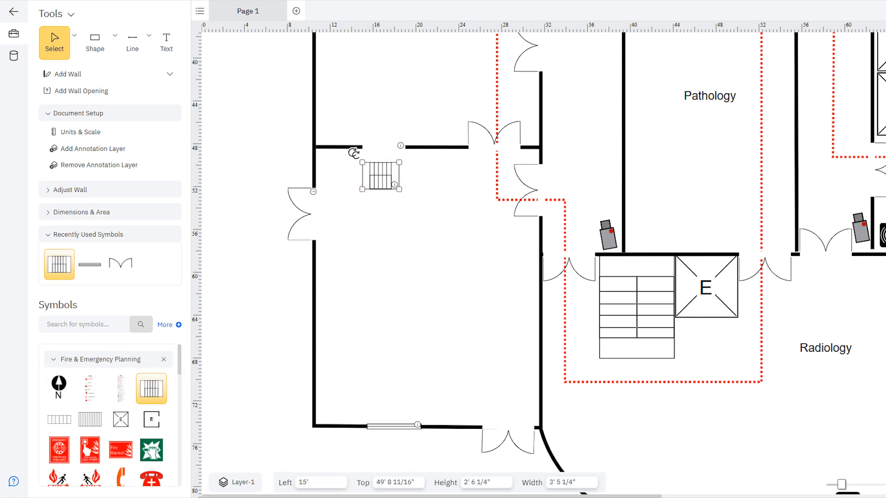
left_click_drag(354, 152, 394, 159)
mouse_move(397, 198)
left_mouse_down()
mouse_move(429, 243)
mouse_move(398, 201)
left_mouse_up()
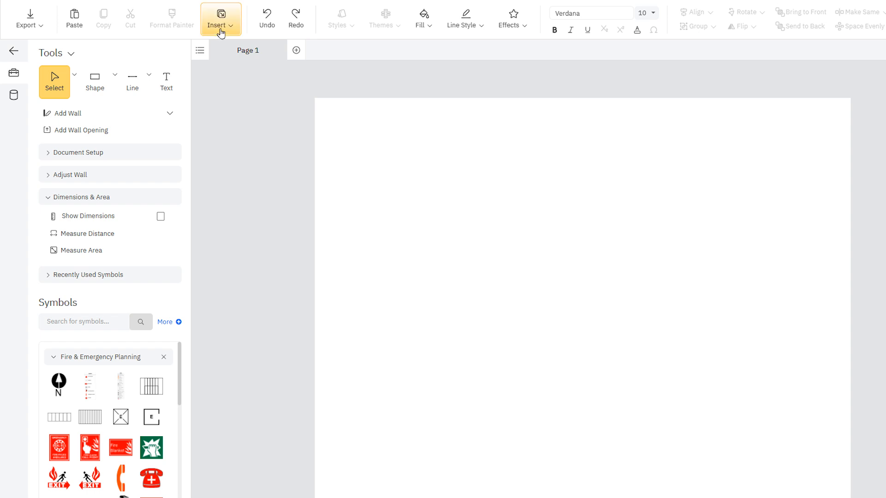
- Import Mercy Hospital.jpg as a background image and choose Background as the active layer
left_click(221, 32)
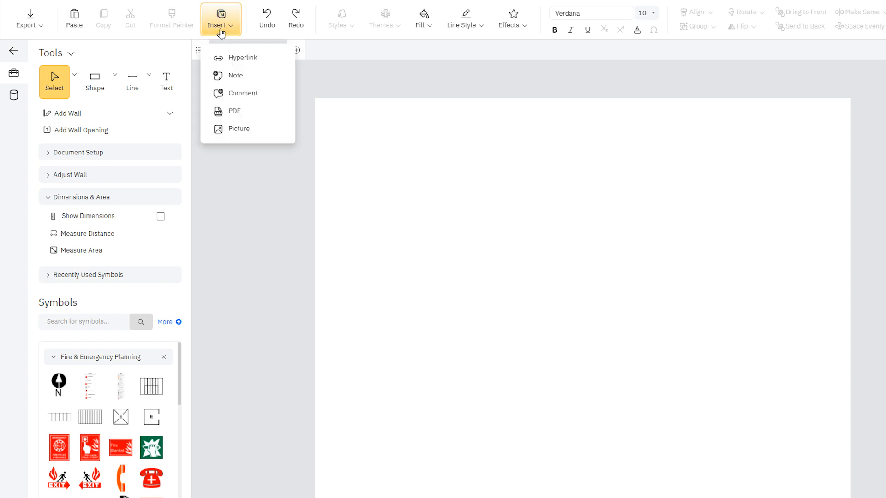
left_click(253, 132)
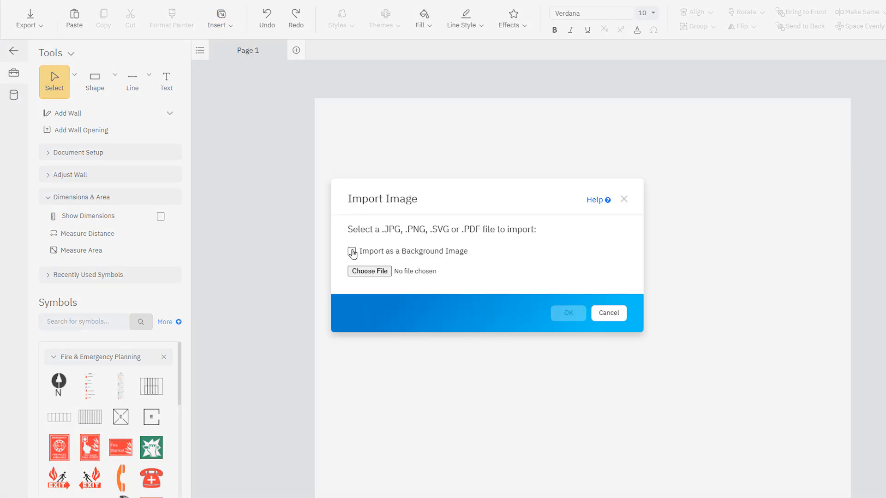
left_click(377, 273)
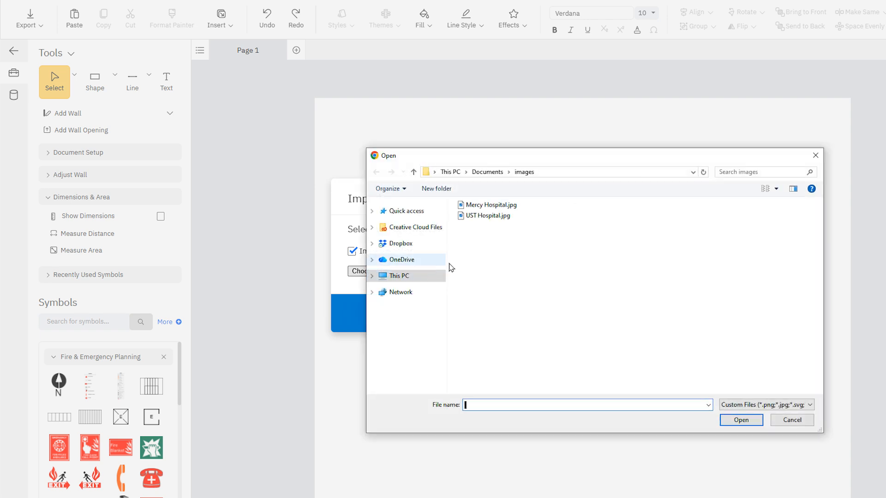
left_click(492, 207)
double_click(492, 207)
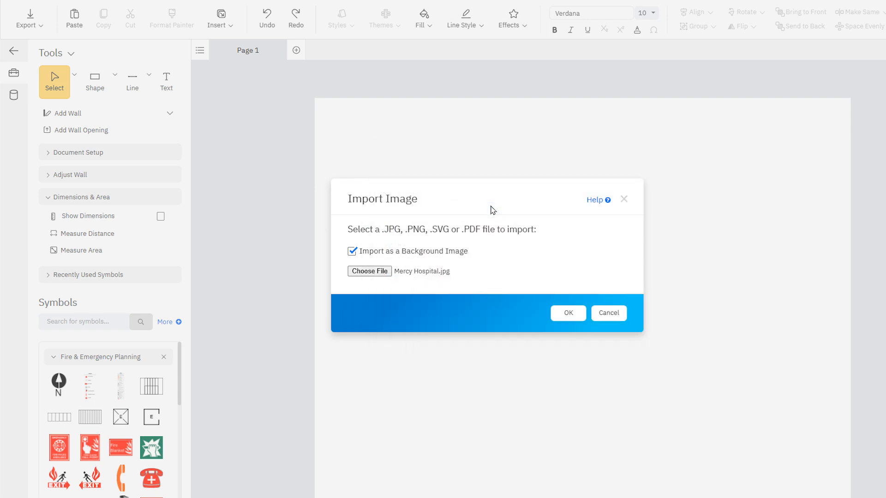
left_click(568, 313)
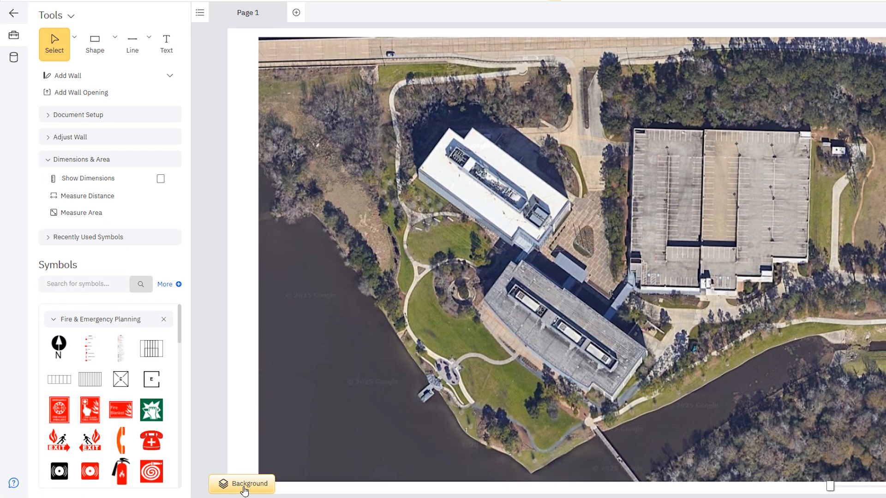
left_click(242, 483)
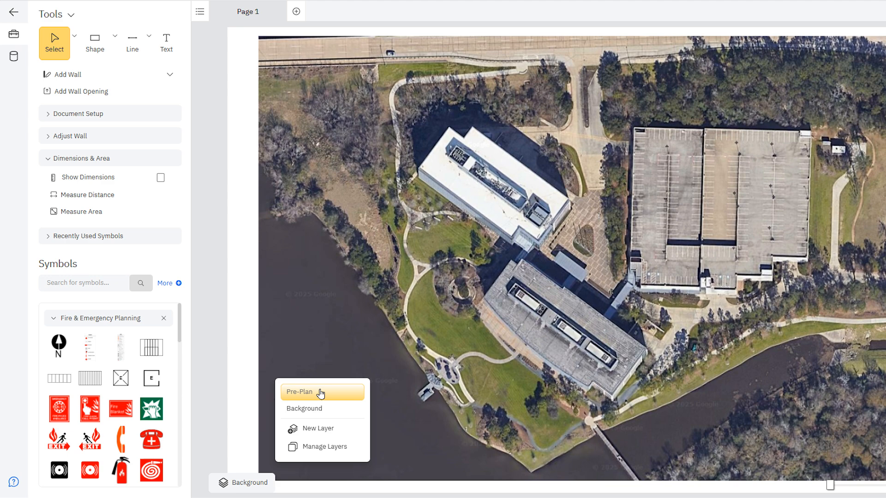
left_click(317, 410)
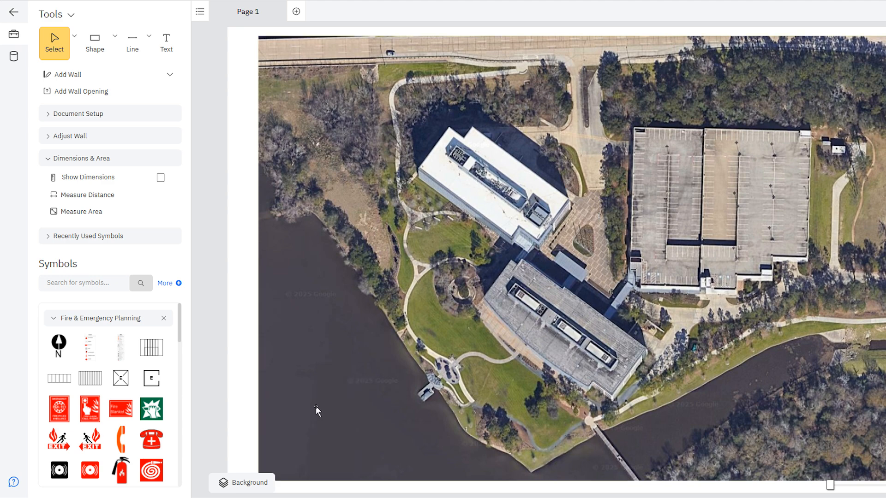
- Add a distance measurement along the white building's short northwest side and scale the aerial image down slightly
left_click(138, 203)
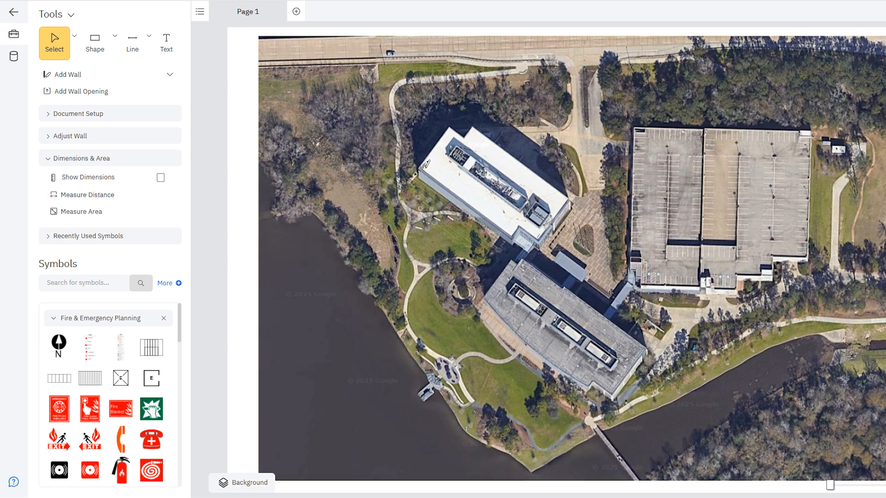
left_click_drag(424, 164, 451, 134)
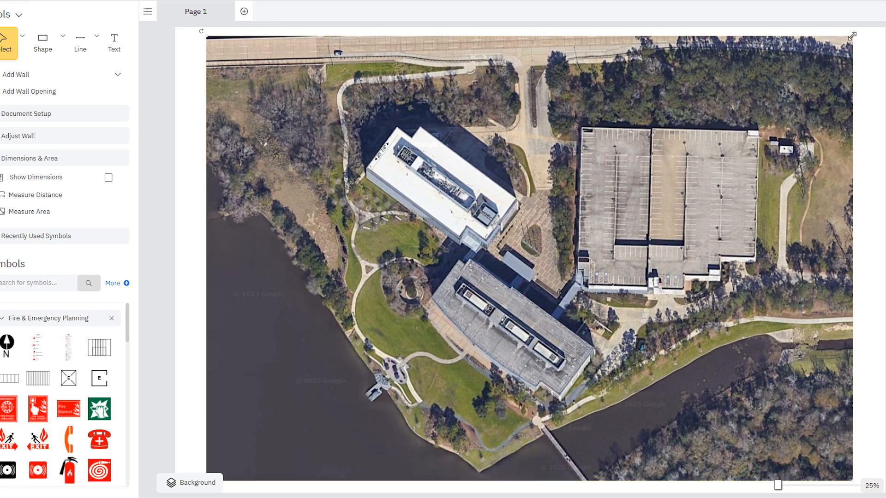
left_click_drag(852, 36, 838, 55)
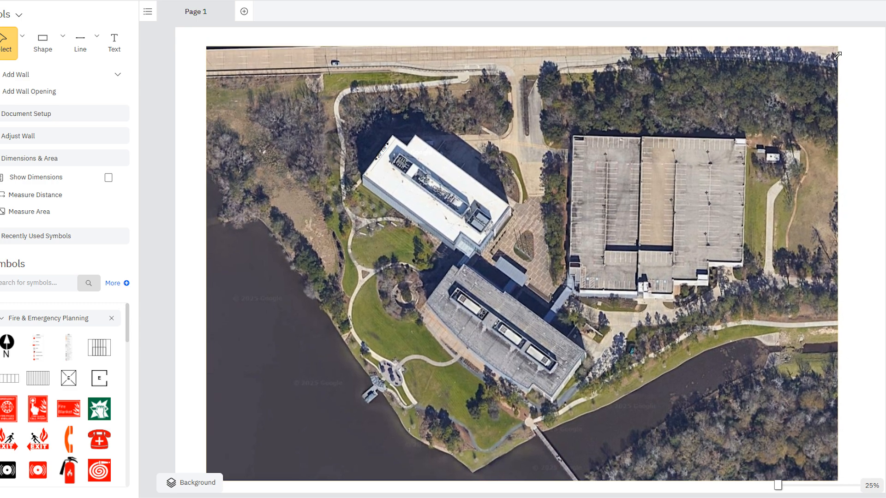
left_click_drag(737, 177, 733, 174)
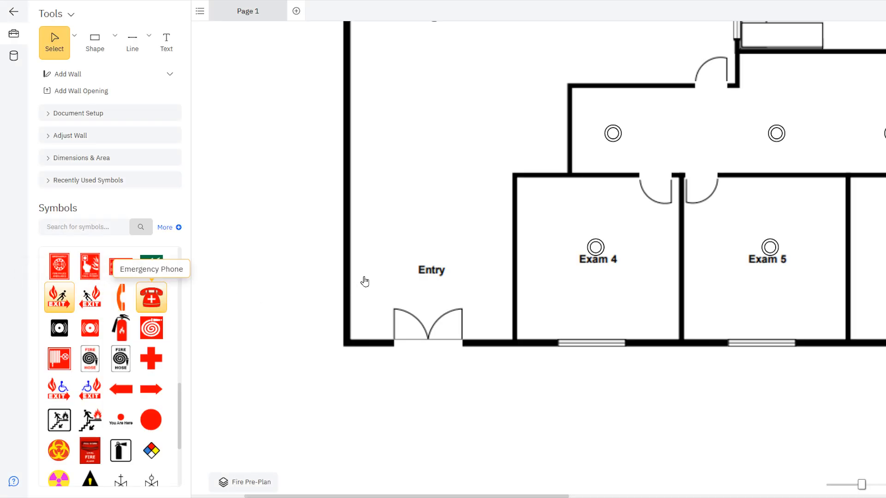
- Place a fire exit sign beside the Entry label and a red arrow pointing down out of the entry double doors
left_click(383, 269)
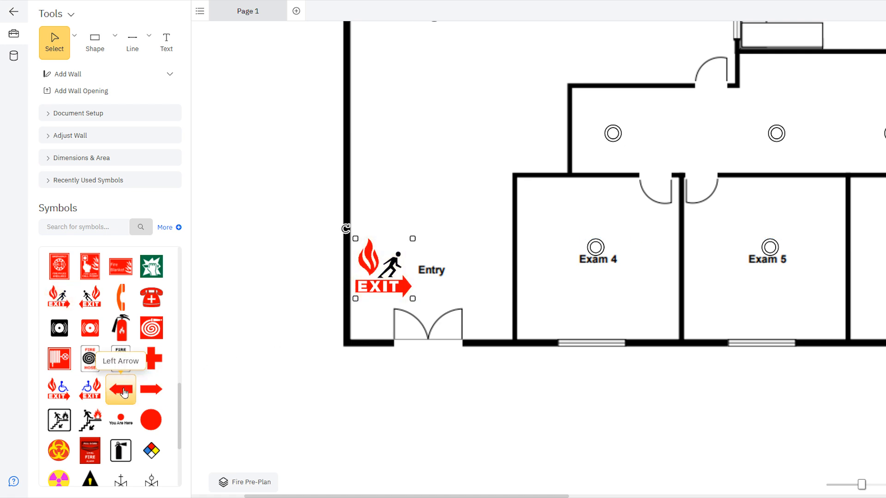
left_click_drag(124, 393, 422, 350)
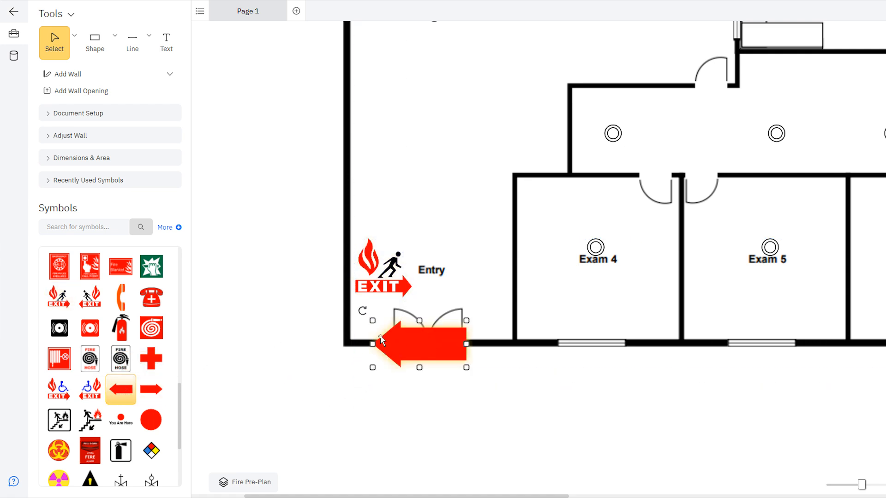
left_click_drag(363, 311, 428, 405)
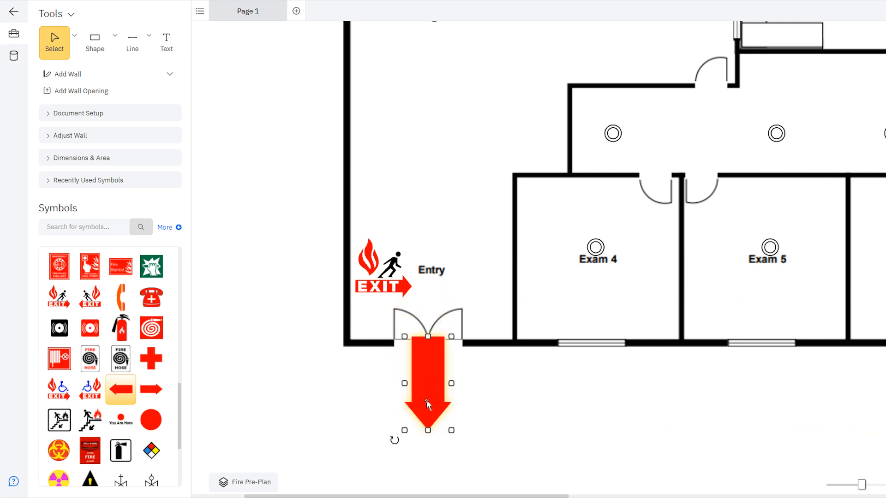
- Place a fire extinguisher symbol in the wall corner just above Exam 4
left_click_drag(121, 328, 526, 155)
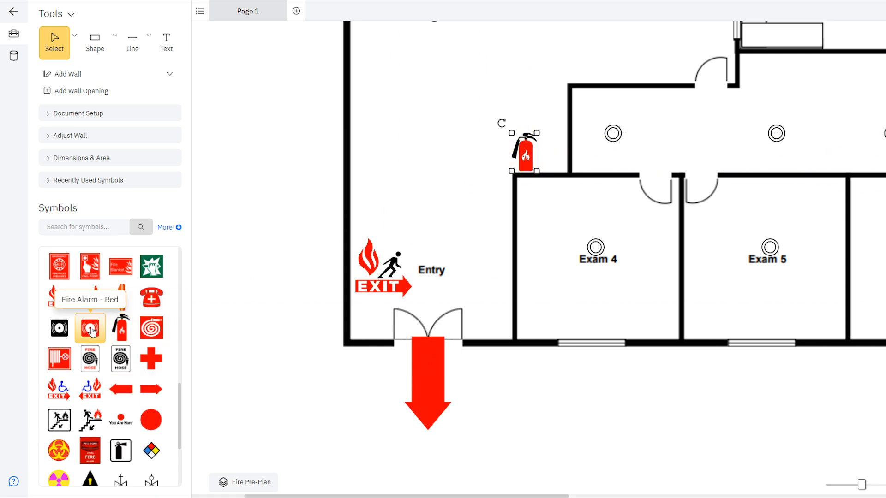
- Place a red fire alarm above the Entry label, a fire hose sign along the west wall, and a left-pointing red arrow
left_click_drag(90, 329, 405, 196)
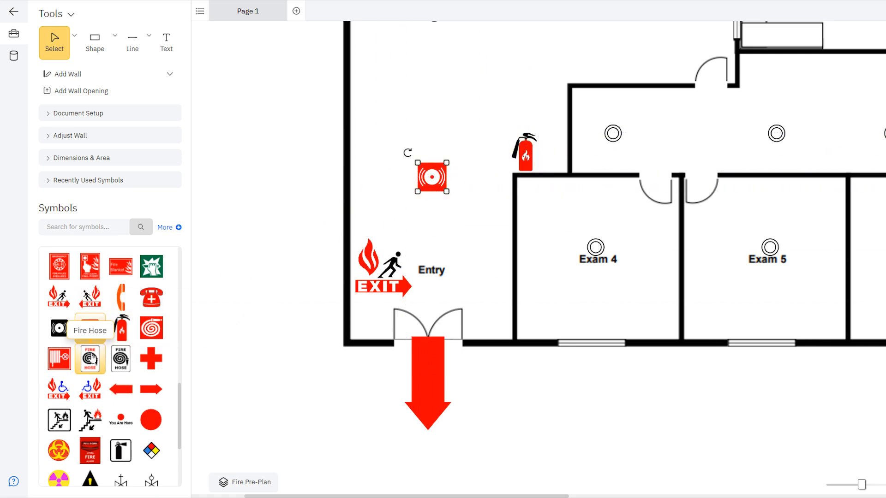
left_click_drag(90, 359, 378, 88)
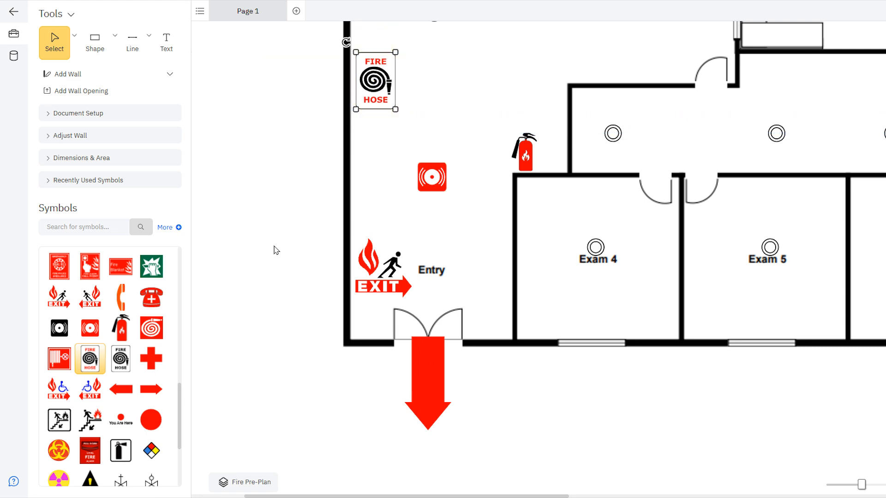
scroll(111, 369, "down", 2)
left_click_drag(120, 419, 433, 227)
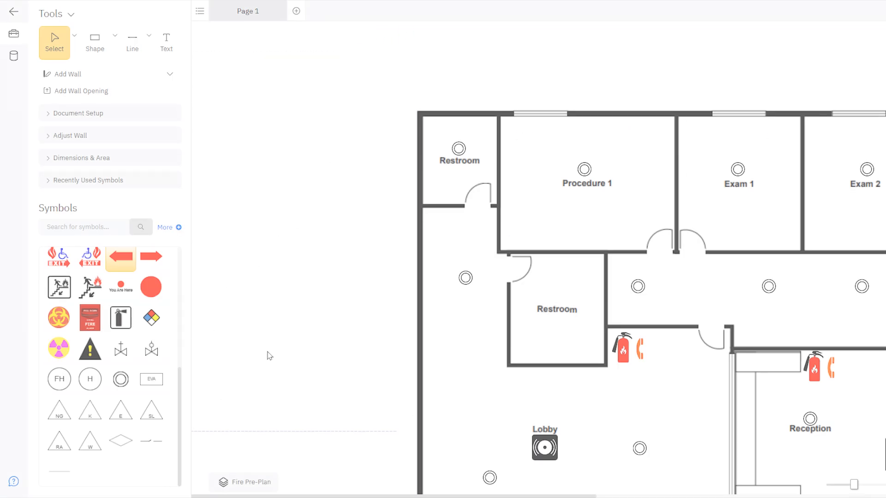
- Stack water, gas and electric shut-off triangles in a pyramid outside the northwest Restroom, with the electric one on top
left_click_drag(90, 441, 471, 55)
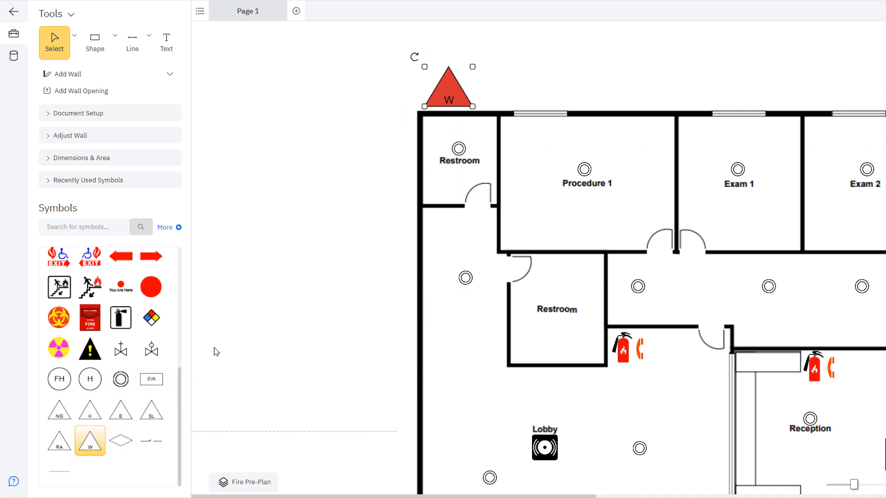
left_click_drag(59, 409, 496, 87)
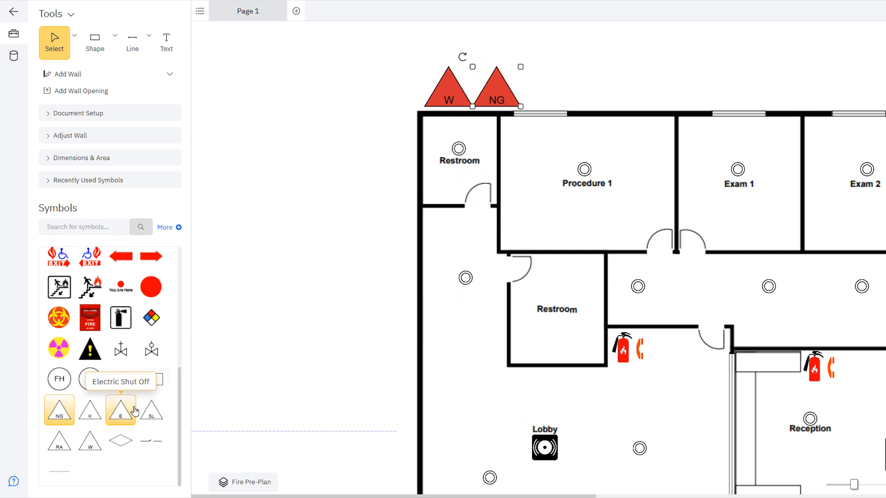
left_click_drag(134, 411, 474, 47)
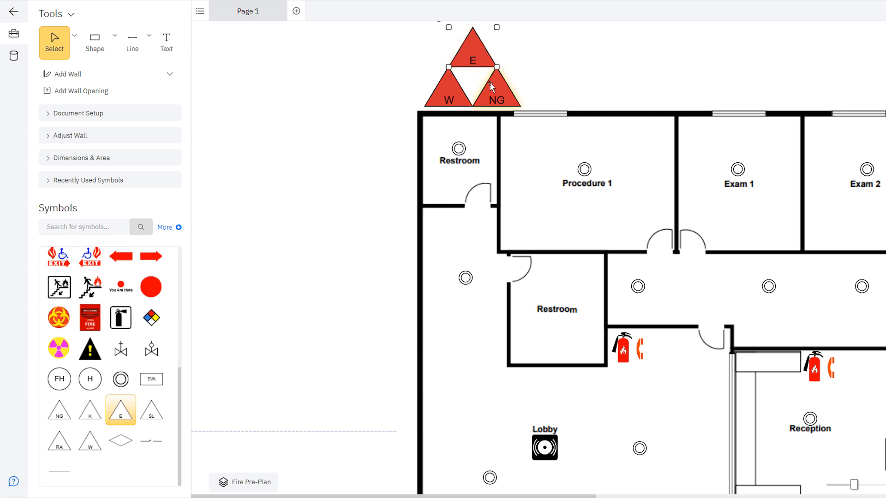
- Fill the gas shut-off triangle with green, the electric one with yellow and the water one with blue
right_click(497, 100)
mouse_move(562, 190)
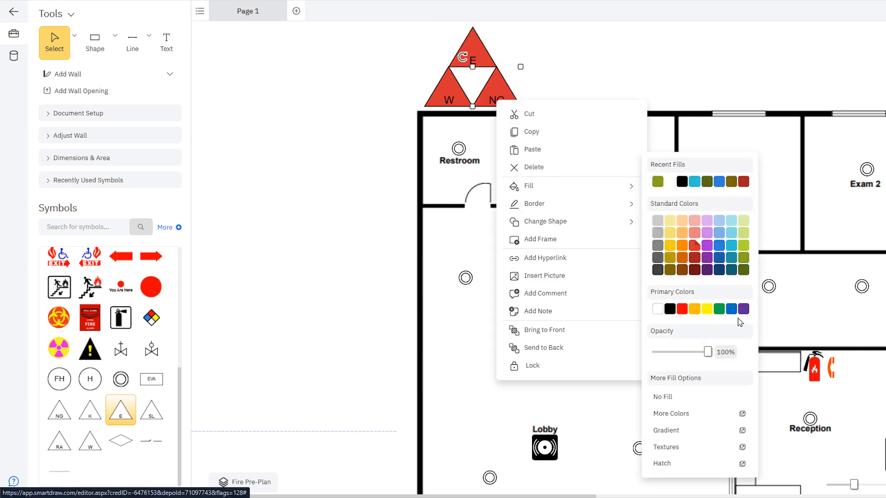
left_click(725, 313)
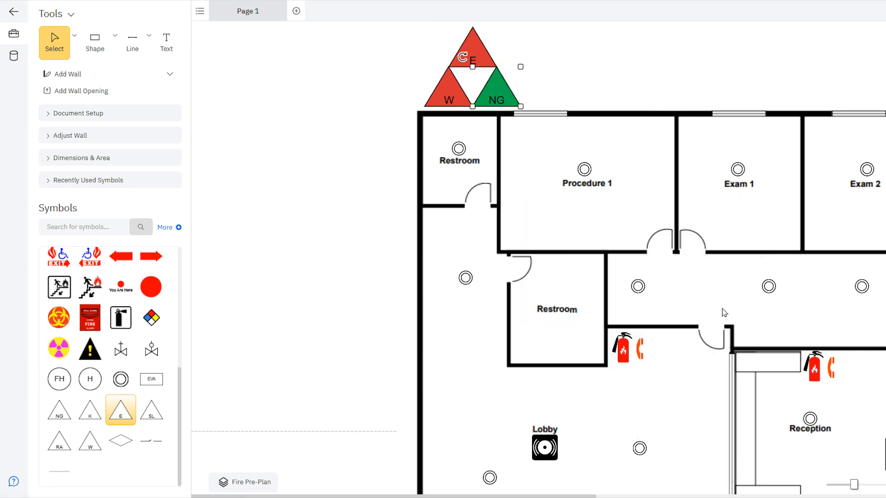
right_click(469, 55)
mouse_move(540, 140)
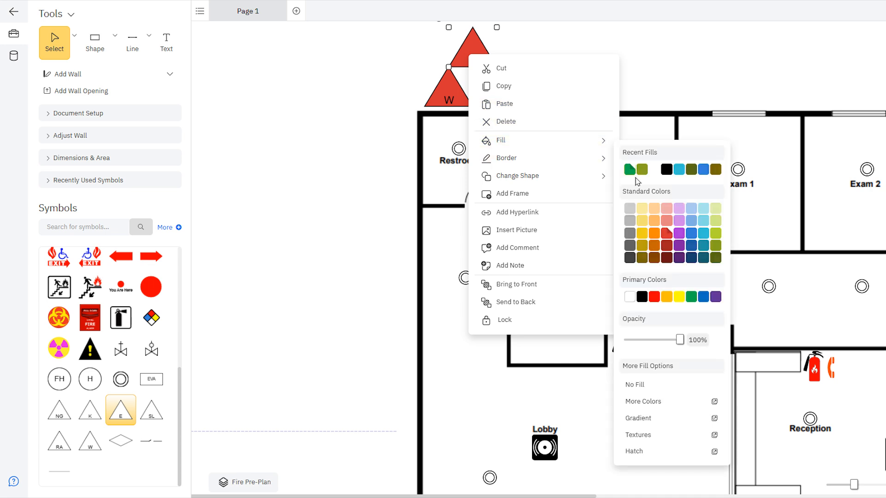
left_click(679, 296)
left_click(446, 99)
right_click(446, 99)
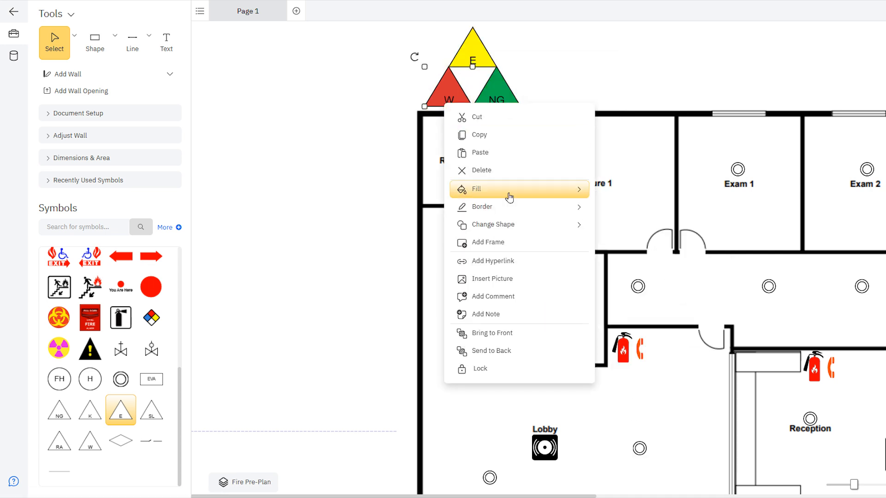
mouse_move(510, 198)
left_click(667, 306)
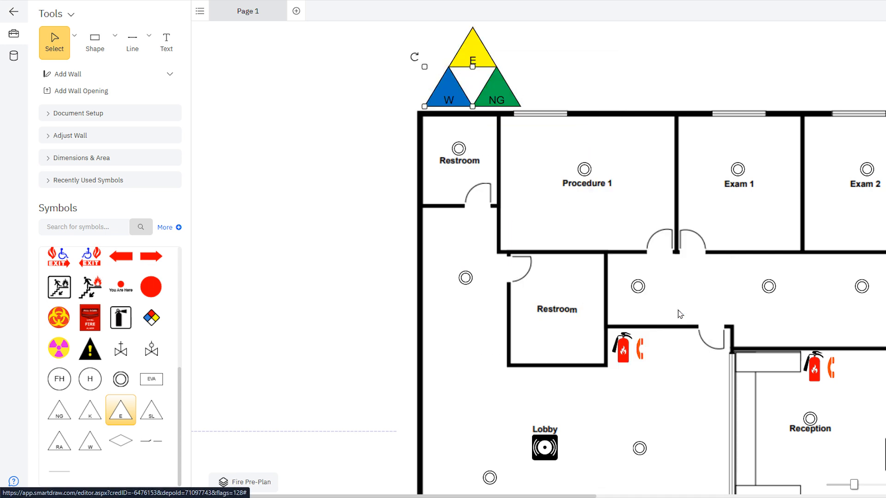
- Place hazardous materials diamonds outside the north wall, one above Procedure 1 and one above Exam 1
left_click_drag(151, 317, 654, 98)
left_click_drag(151, 317, 790, 96)
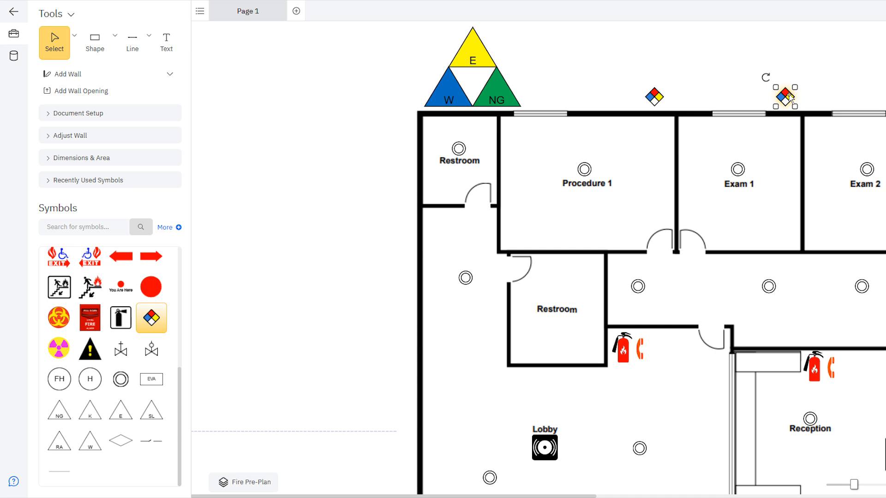
- Add the fire pre-plan symbol legend table west of the floor plan and delete its blank last row
left_click_drag(179, 406, 183, 298)
left_click_drag(123, 291, 302, 380)
scroll(326, 360, "down", 10)
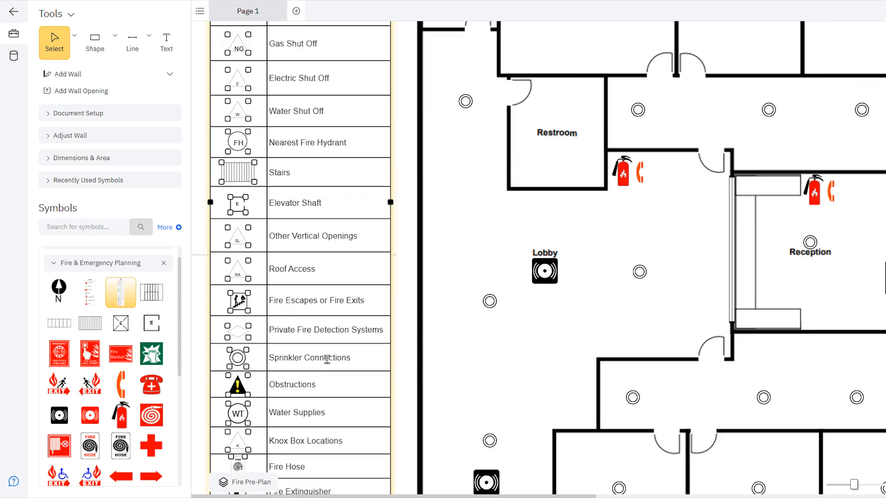
right_click(263, 346)
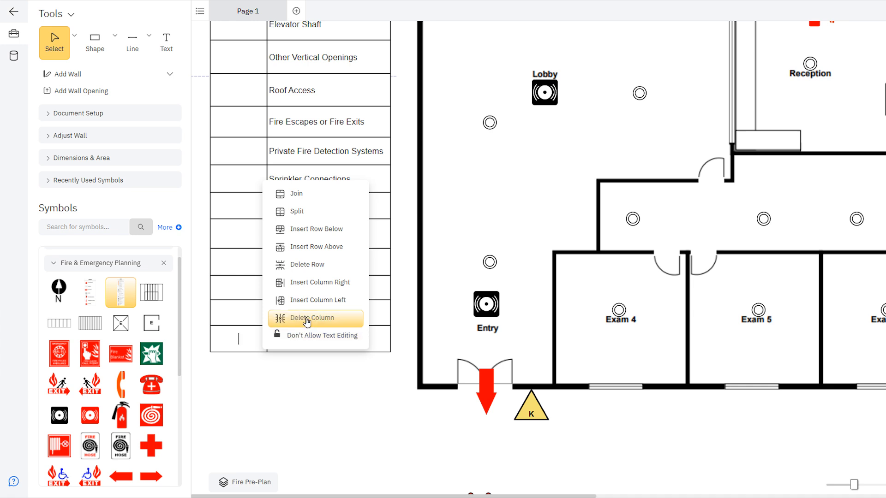
left_click(319, 267)
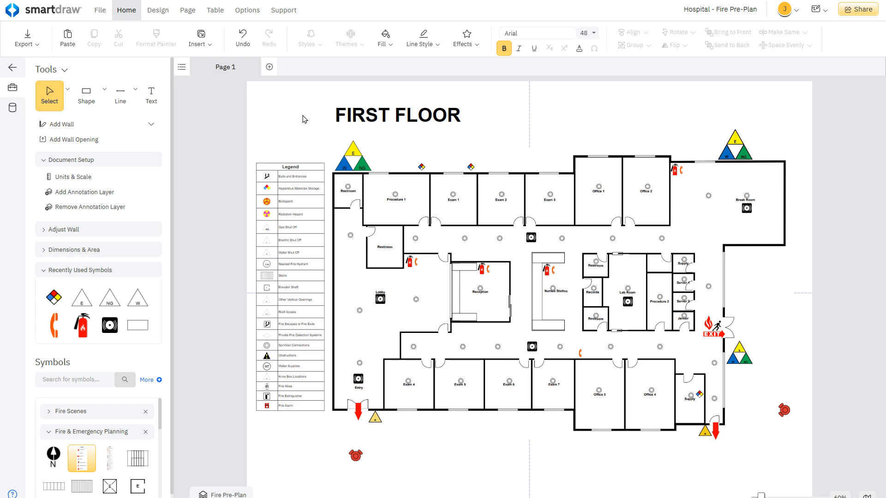
- Duplicate the first floor page and change the copy's title to SECOND FLOOR
left_click(270, 69)
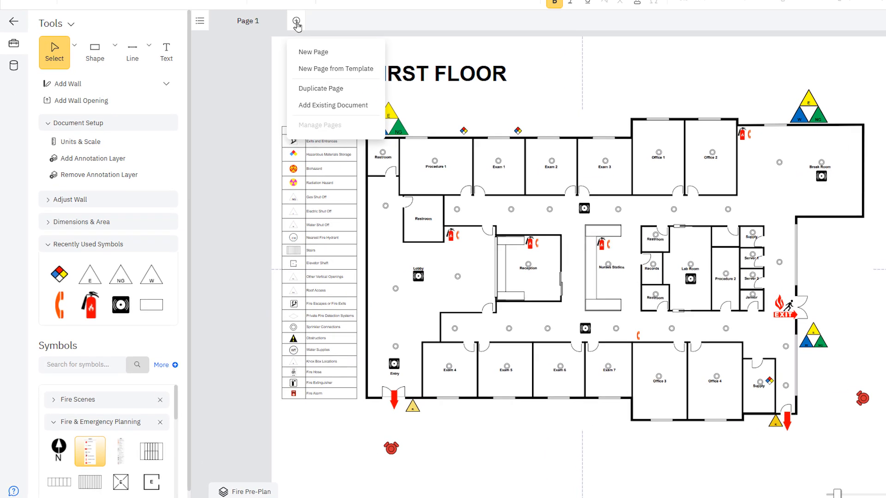
left_click(337, 88)
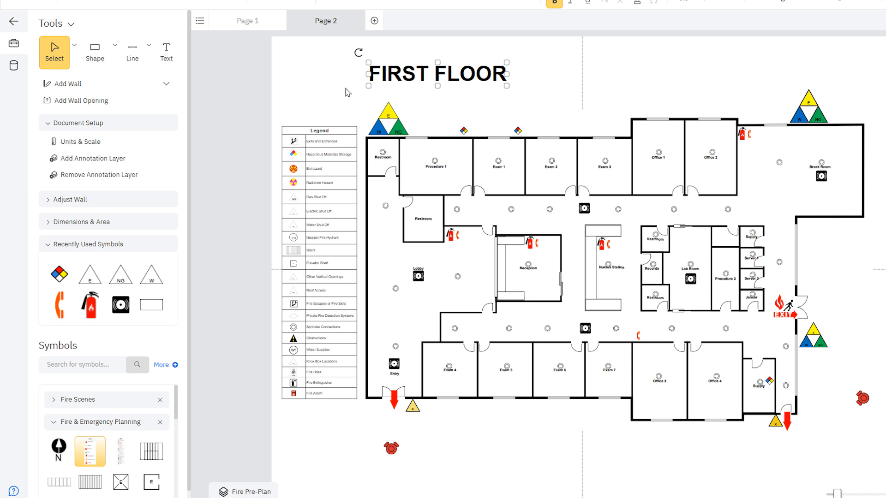
double_click(373, 75)
left_click_drag(369, 74, 427, 78)
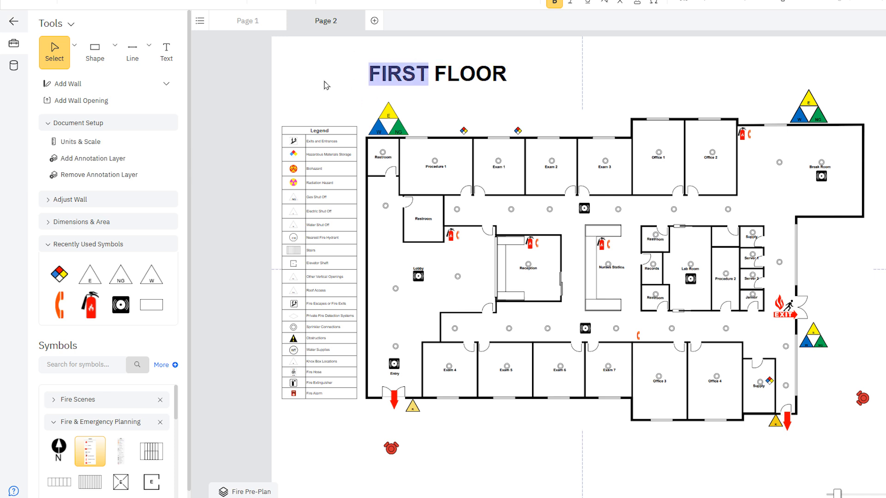
type("SECOND")
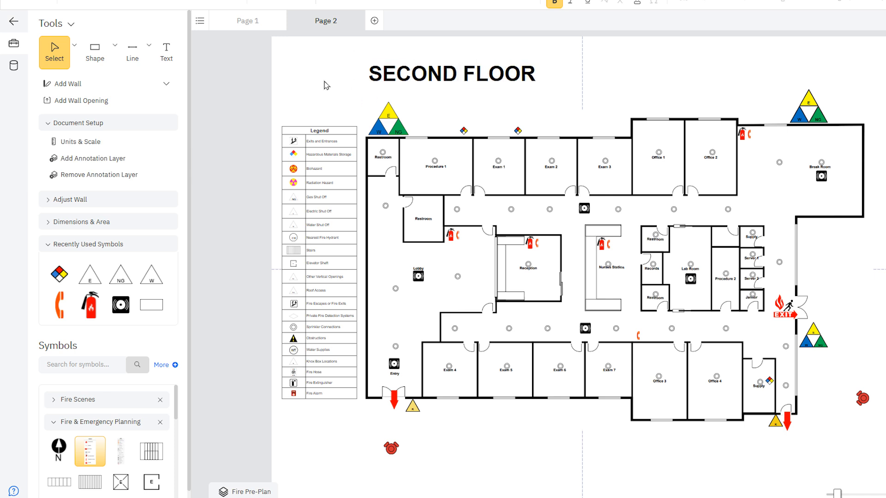
- Duplicate the second floor page and change the new copy's title to THIRD FLOOR
left_click(374, 21)
left_click(406, 88)
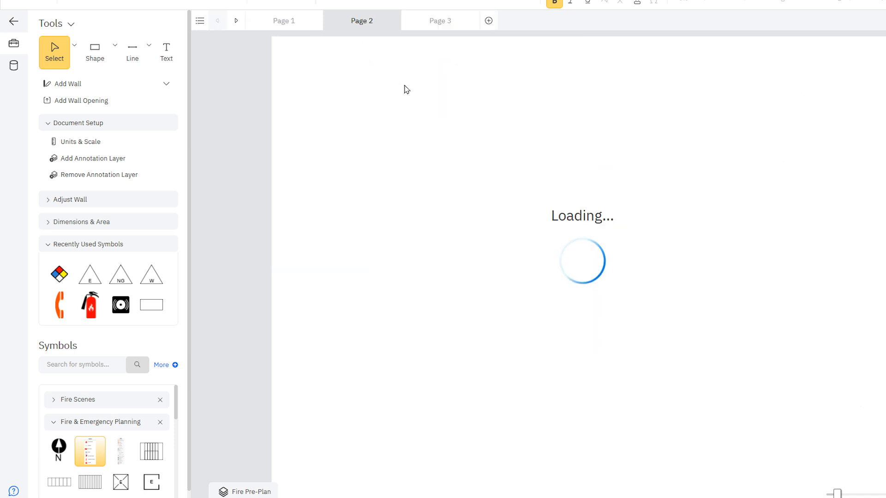
left_click(372, 74)
left_click_drag(369, 74, 457, 76)
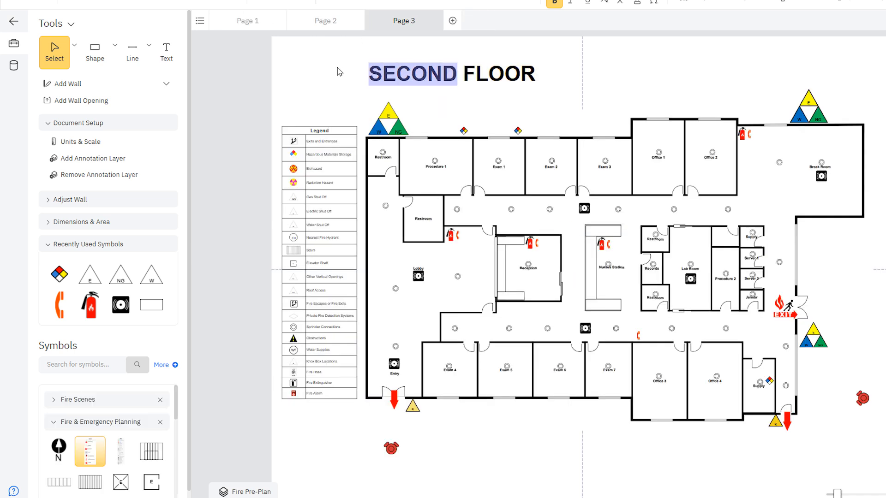
type("THIRD")
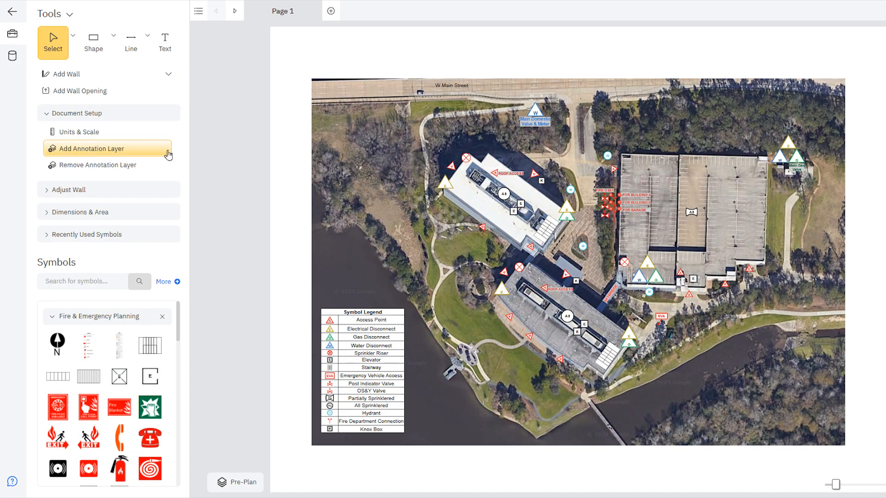
- Add an annotation layer to the aerial pre-plan and enter "Mercy Hospital Fire Pre-" in the title block's Title field
left_click(166, 153)
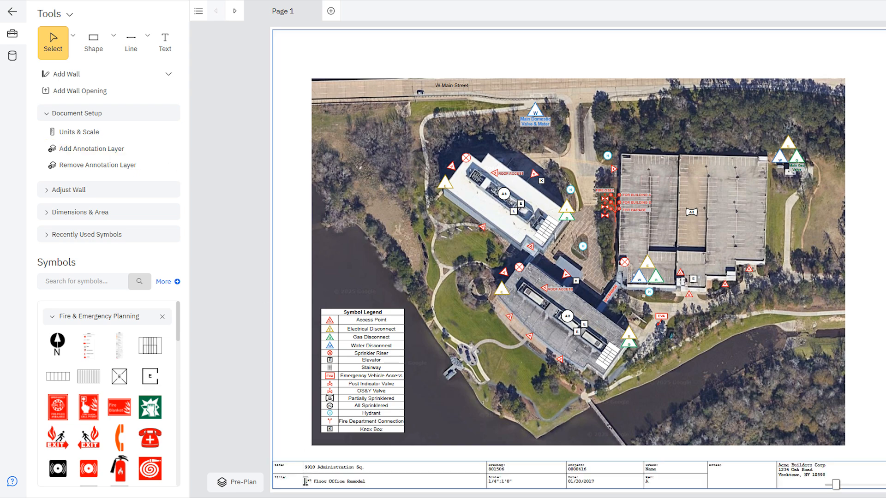
scroll(595, 457, "up", 5)
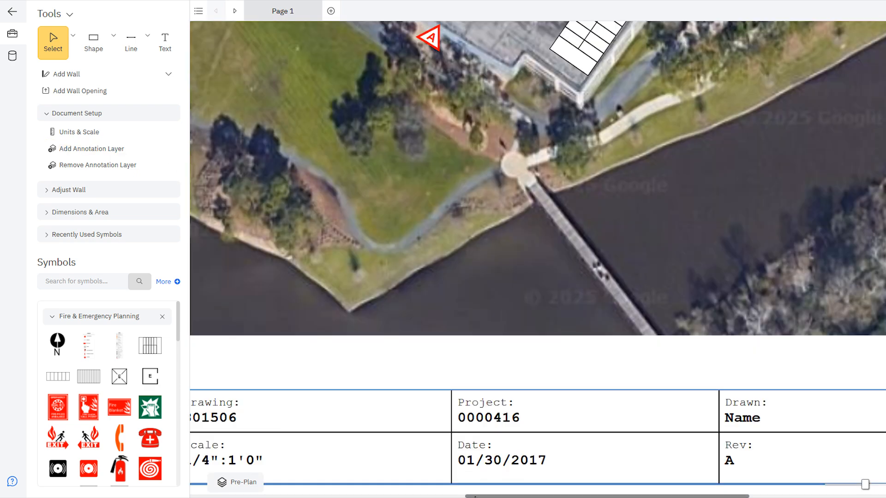
left_click_drag(476, 497, 219, 497)
type("Mercy Hospital Fir")
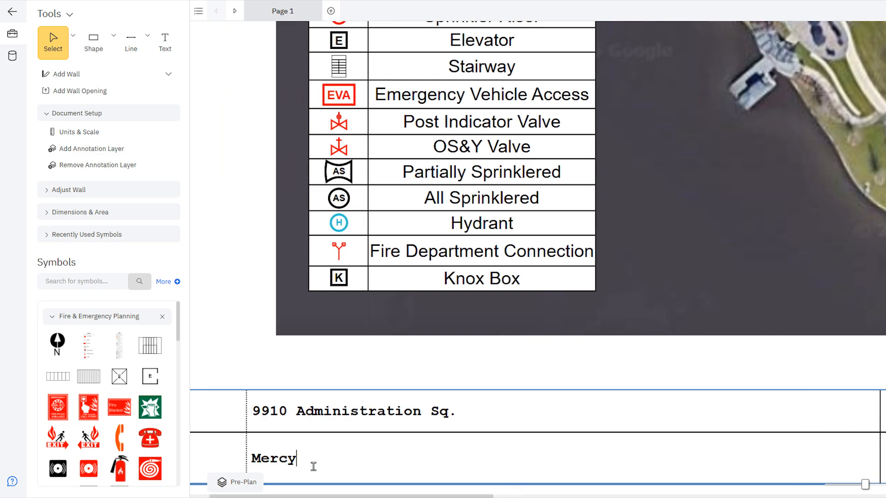
type("e Pre-")
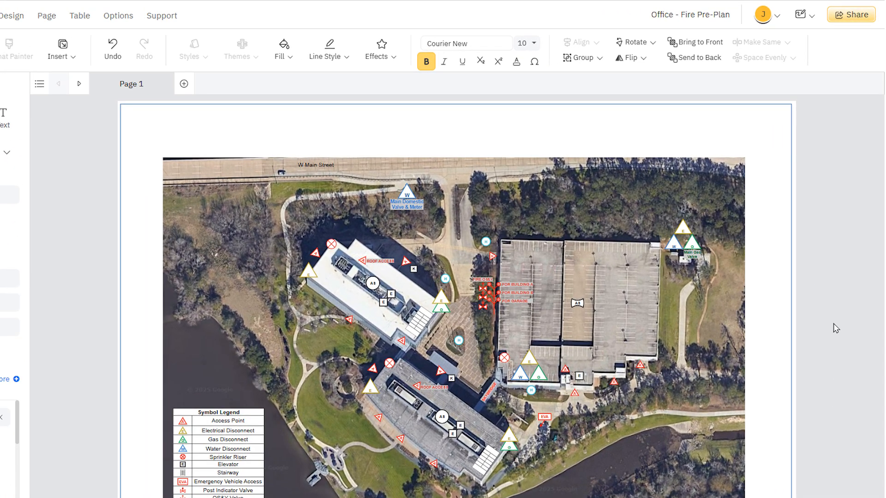
- Open the sharing options and the list of available export formats for the pre-plan
left_click(850, 23)
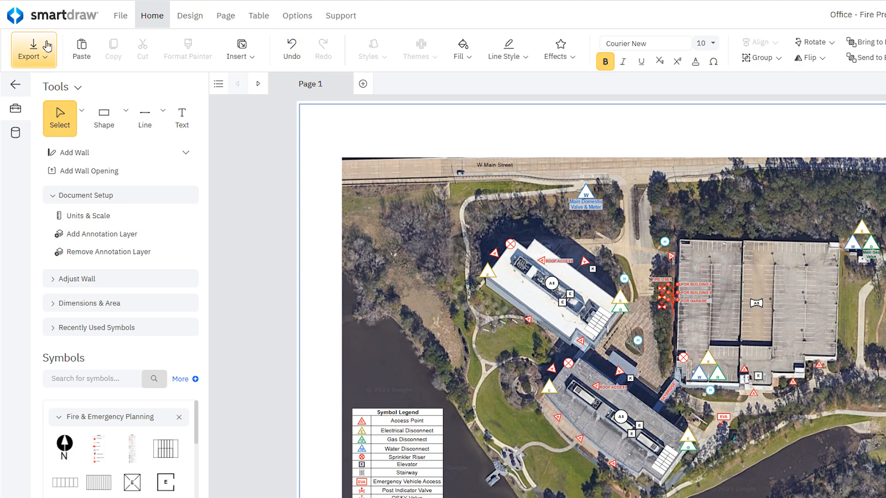
left_click(36, 48)
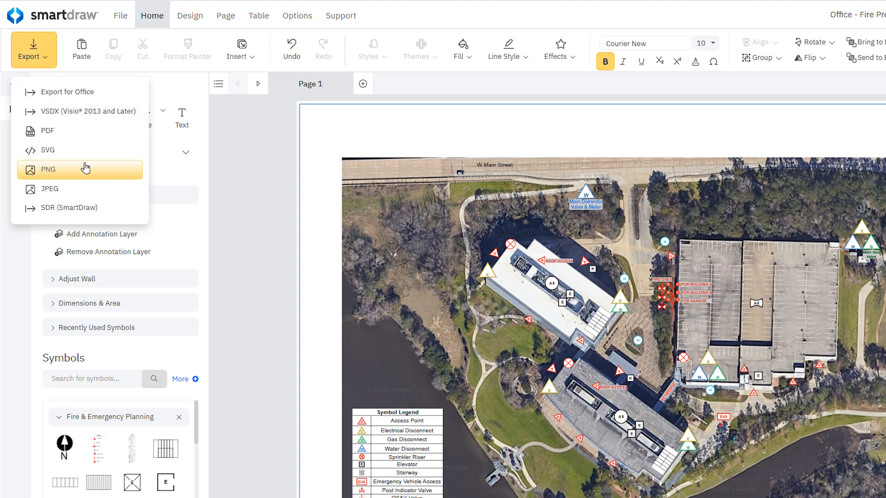